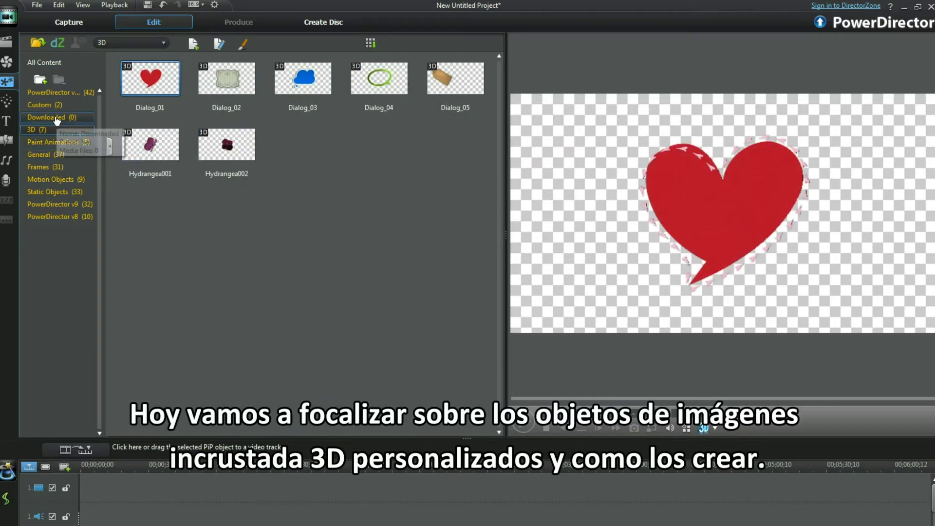
# Switch the PiP object library to the PowerDirector v10 category to list all 42 templates
pyautogui.click(44, 105)
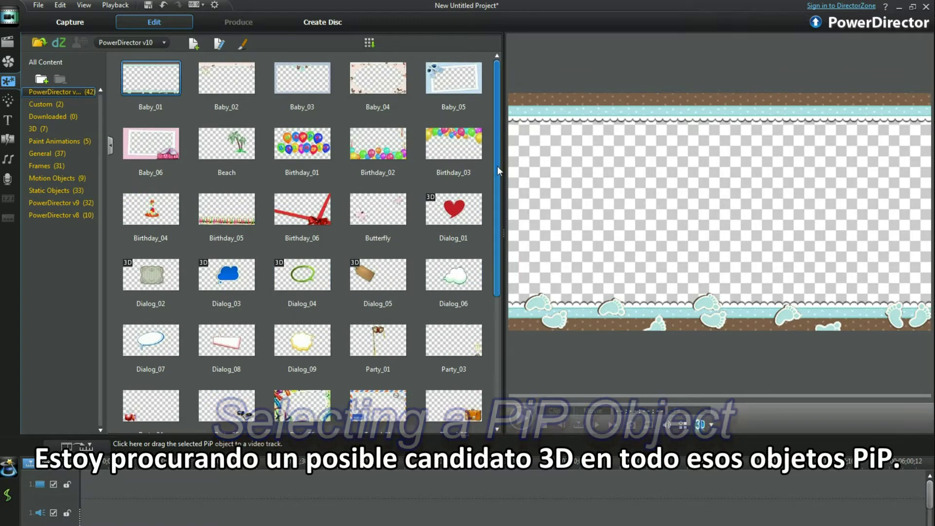
# Scroll to the Travel objects, preview Travel_05, then select the Travel_07 airplane
pyautogui.moveTo(498, 165); pyautogui.dragTo(497, 311)
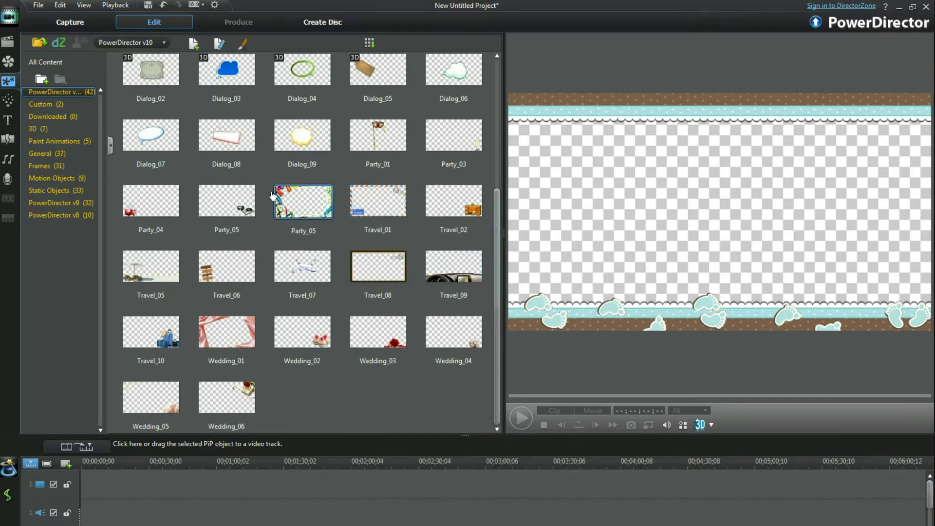
pyautogui.click(169, 271)
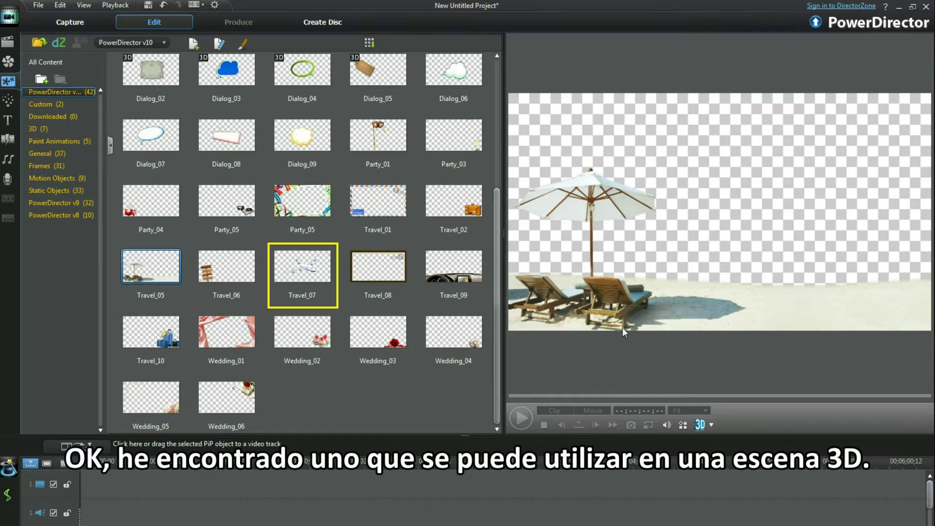
pyautogui.click(303, 275)
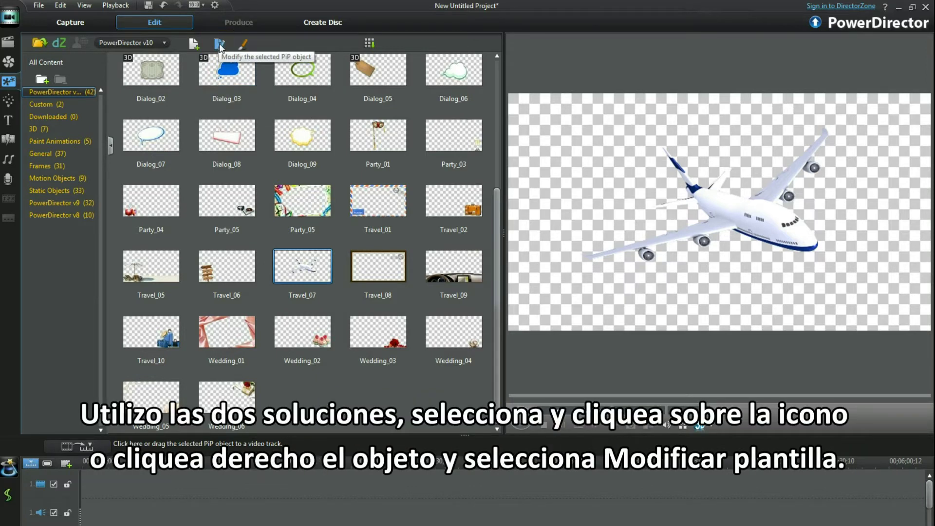
# Open the Travel_07 airplane template in the PiP Designer with Modify Templates
pyautogui.rightClick(309, 260)
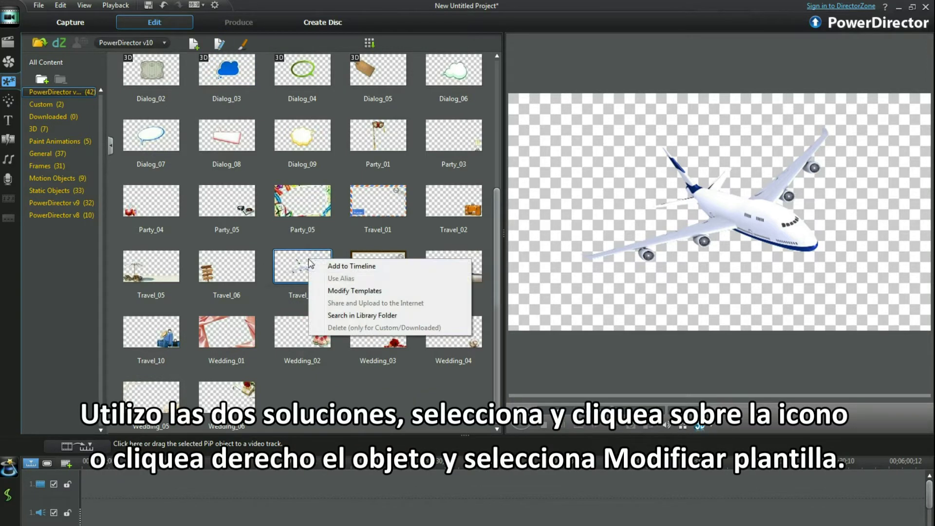
pyautogui.click(360, 290)
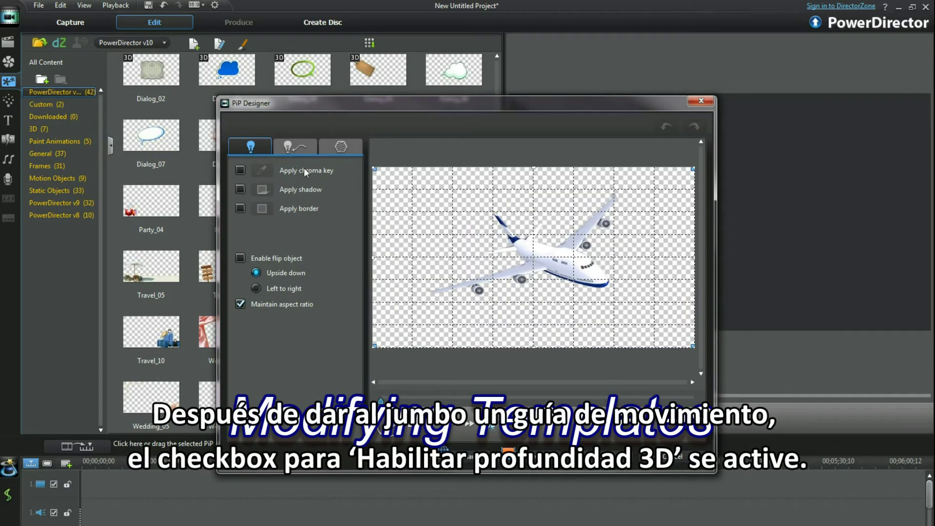
# Give the airplane a straight diagonal motion path and play back its animation
pyautogui.click(298, 151)
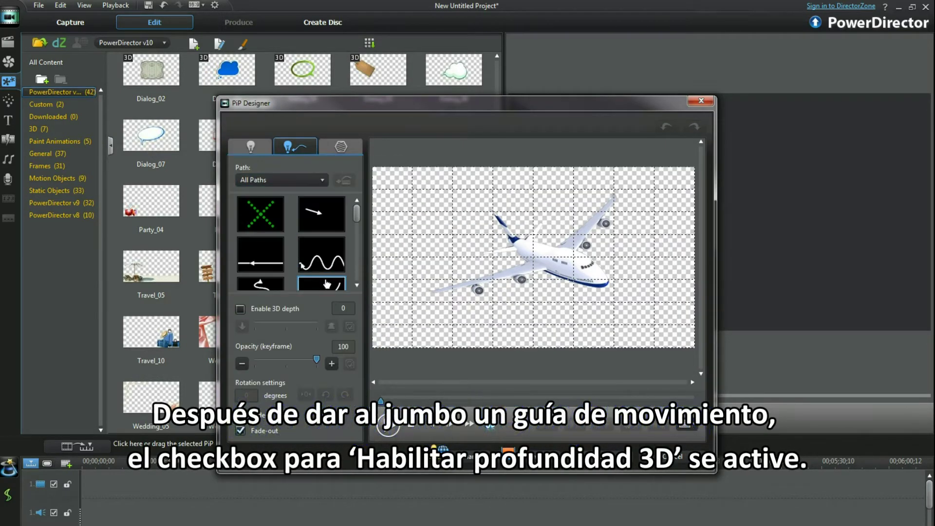
pyautogui.click(327, 229)
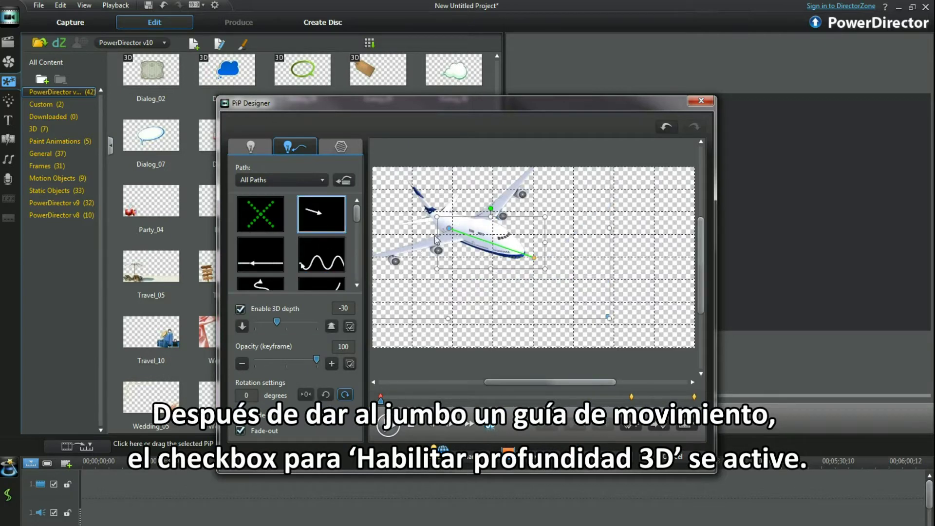
pyautogui.click(386, 427)
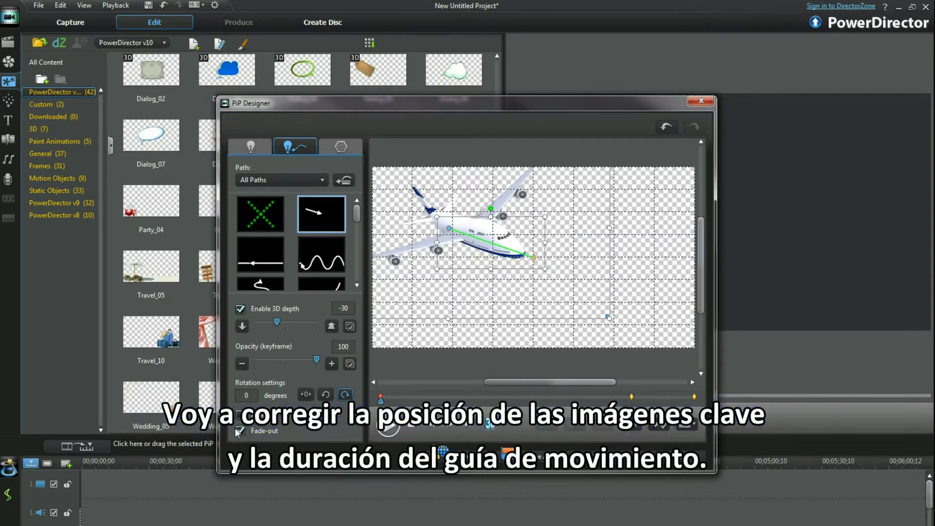
# Turn off the airplane's fade-out, delete the middle keyframe, and move the path end to the lower right
pyautogui.click(239, 432)
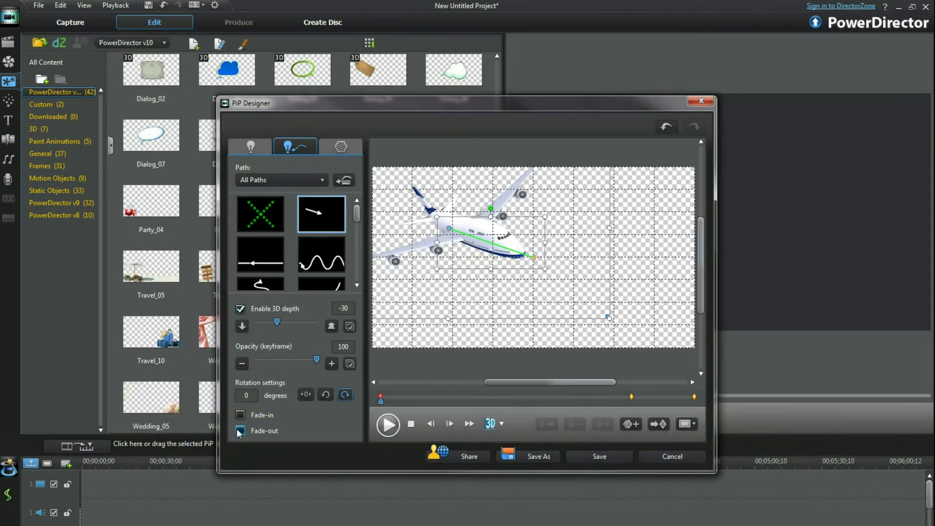
pyautogui.click(632, 398)
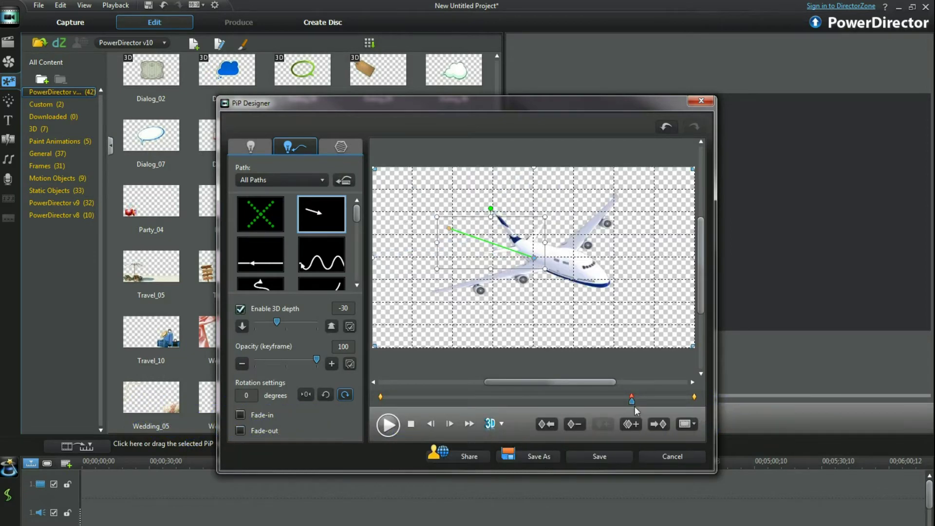
pyautogui.click(575, 424)
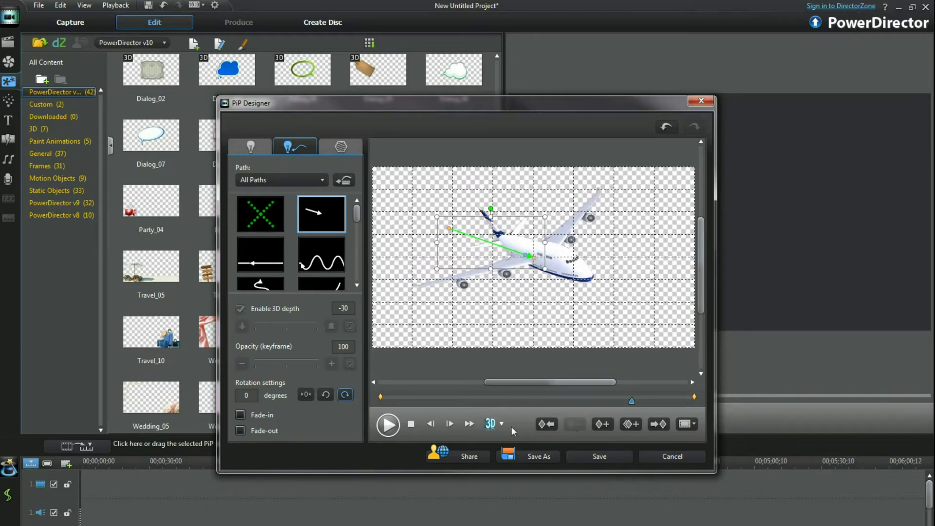
pyautogui.moveTo(541, 384); pyautogui.dragTo(601, 383)
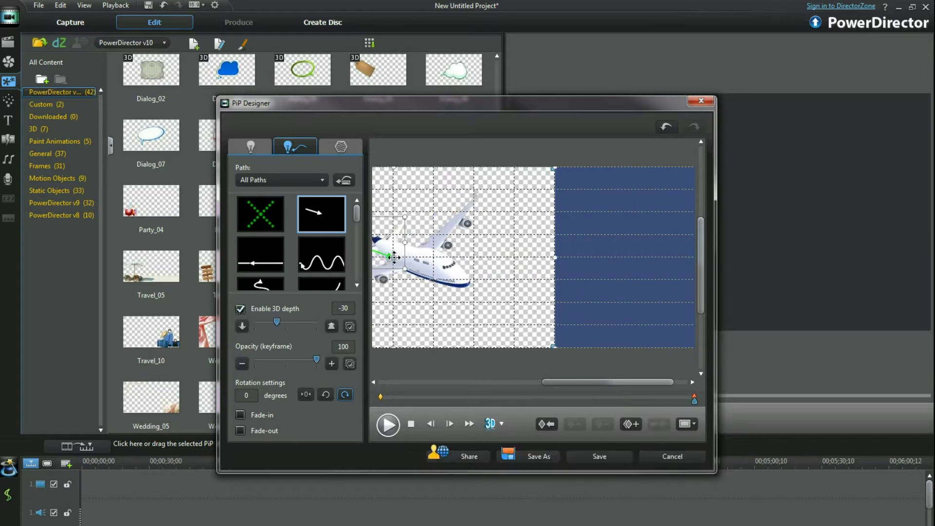
pyautogui.moveTo(401, 255); pyautogui.dragTo(642, 343)
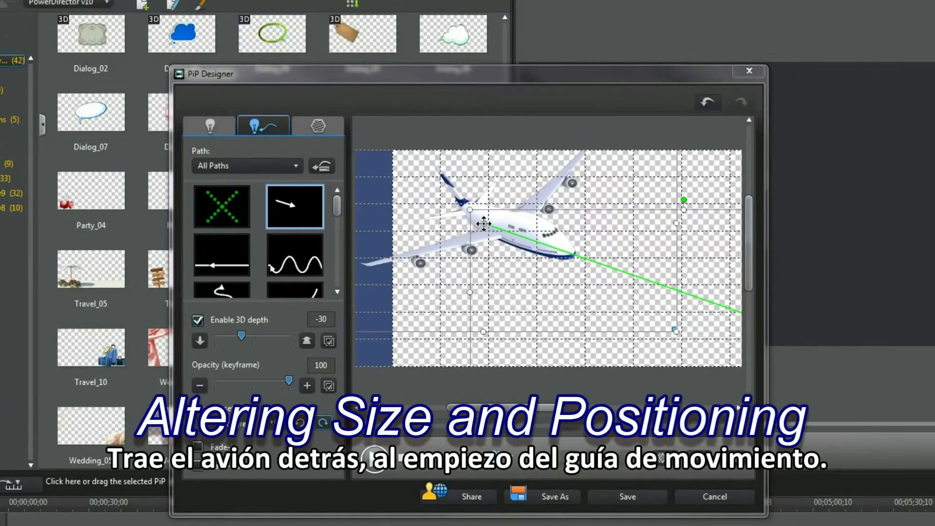
# Move the airplane's starting point to the upper left and shrink it small there
pyautogui.moveTo(484, 224); pyautogui.dragTo(450, 200)
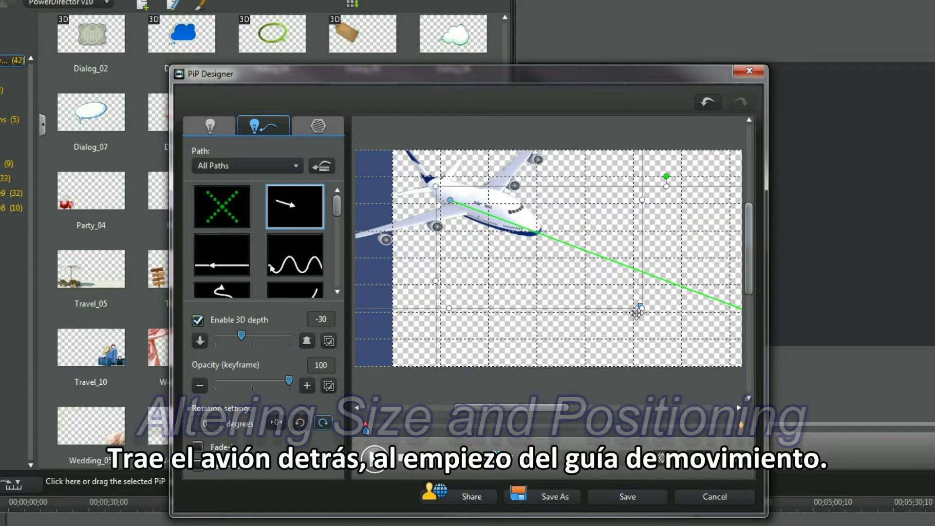
pyautogui.moveTo(638, 310); pyautogui.dragTo(482, 205)
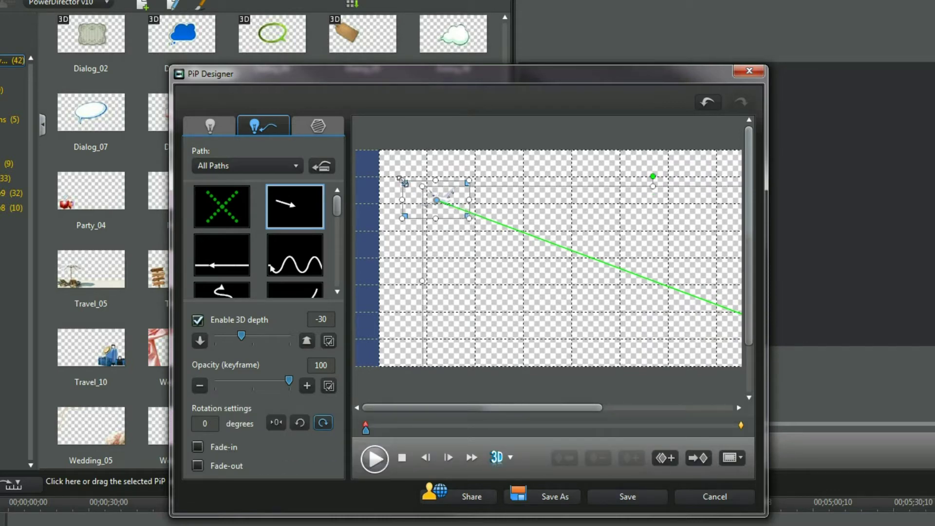
pyautogui.moveTo(404, 182); pyautogui.dragTo(422, 190)
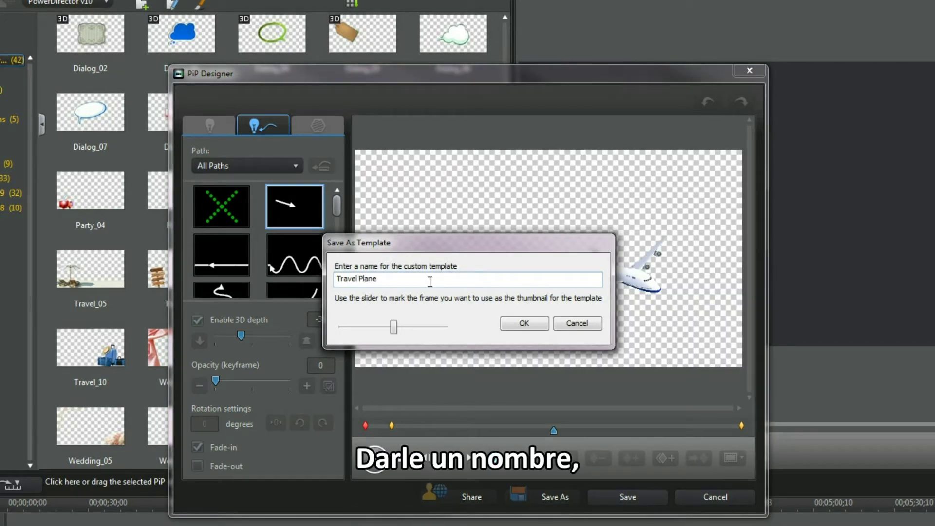
# Save the airplane as the 'Travel Plane' template with a chosen thumbnail frame, then close the designer
pyautogui.moveTo(393, 327); pyautogui.dragTo(413, 329)
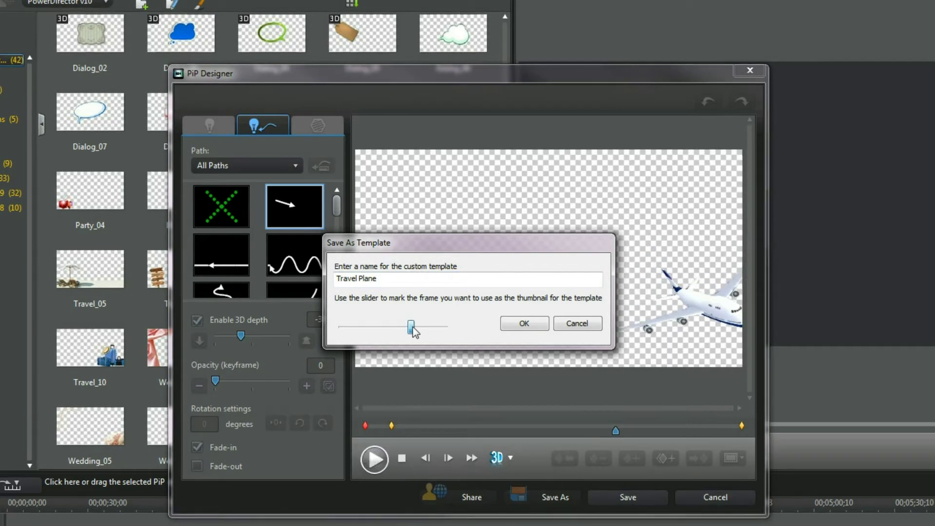
pyautogui.click(522, 324)
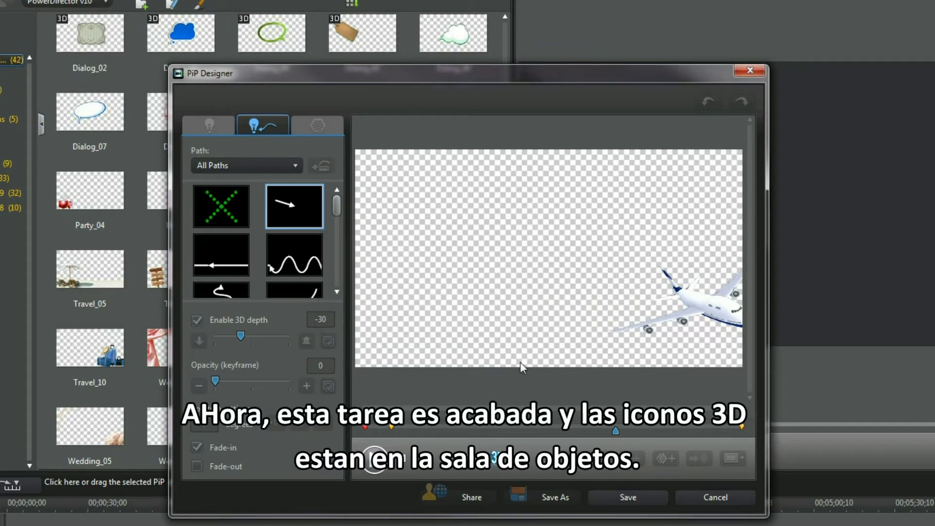
pyautogui.click(634, 504)
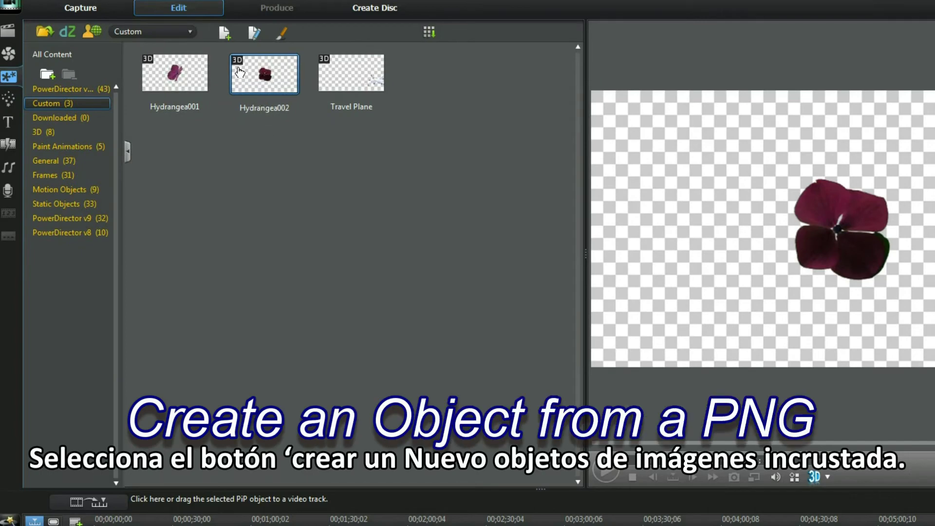
# Begin a new PiP object from an image, browsing the 2011-09-14 Petals folder
pyautogui.click(225, 35)
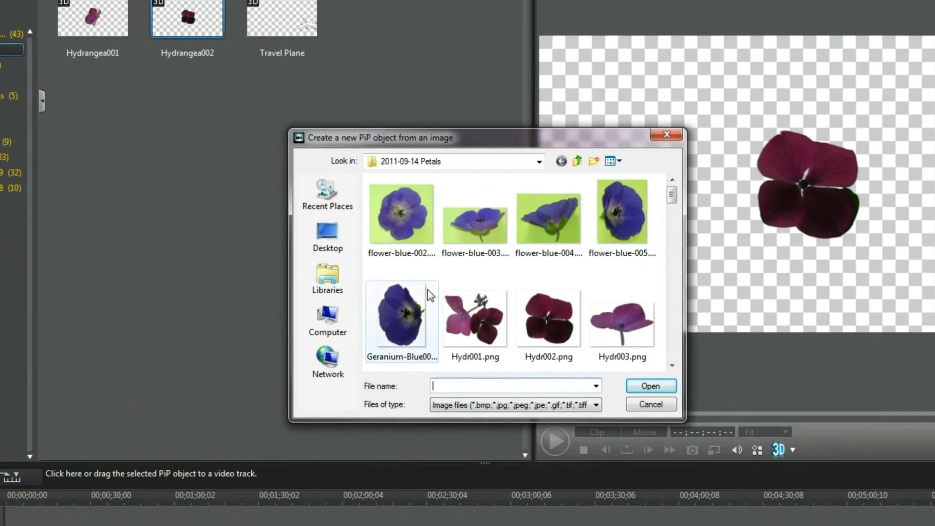
# Load Geranium-Blue001.png into the PiP Designer as a new object
pyautogui.click(397, 317)
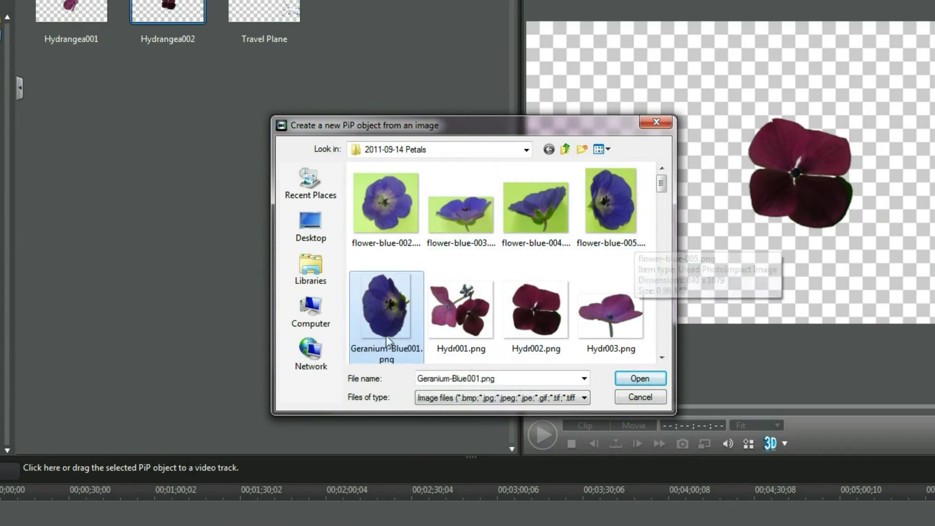
pyautogui.click(628, 378)
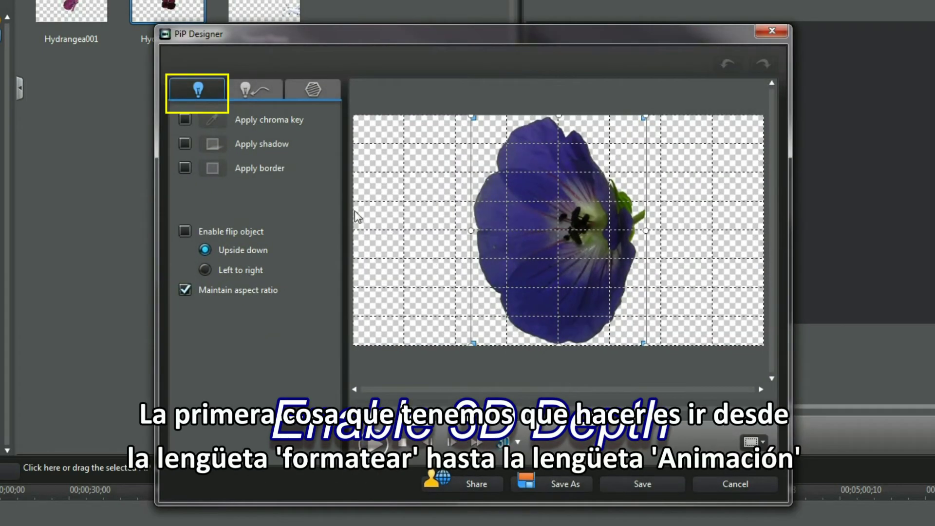
# Enable 3D depth for the blue Geranium flower
pyautogui.click(254, 92)
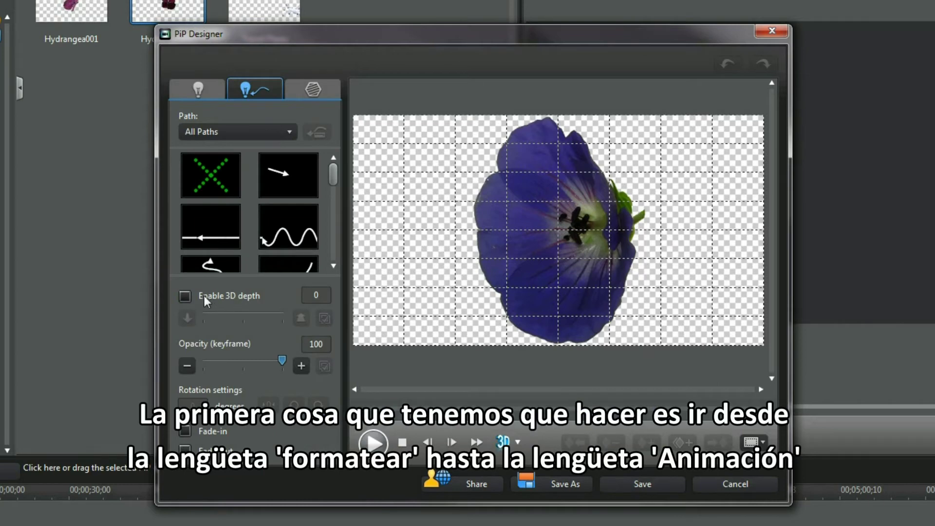
pyautogui.click(188, 298)
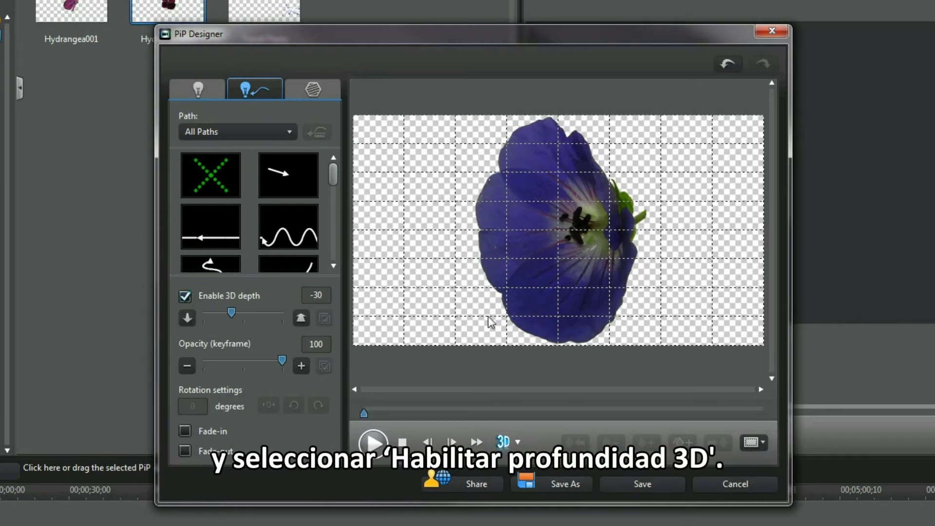
pyautogui.click(199, 89)
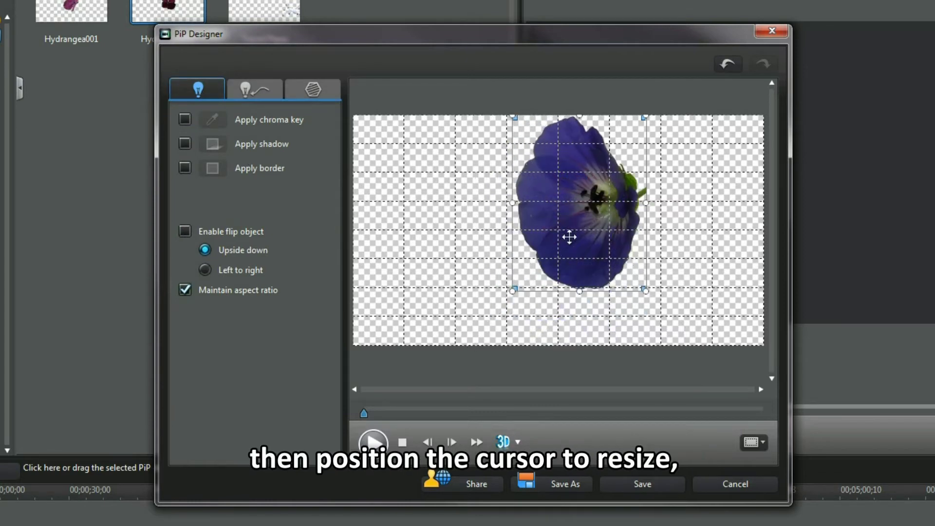
# Shrink the flower and position it near the centre of the canvas
pyautogui.moveTo(569, 237)
pyautogui.mouseDown()
pyautogui.moveTo(568, 225)
pyautogui.moveTo(568, 241)
pyautogui.mouseUp()
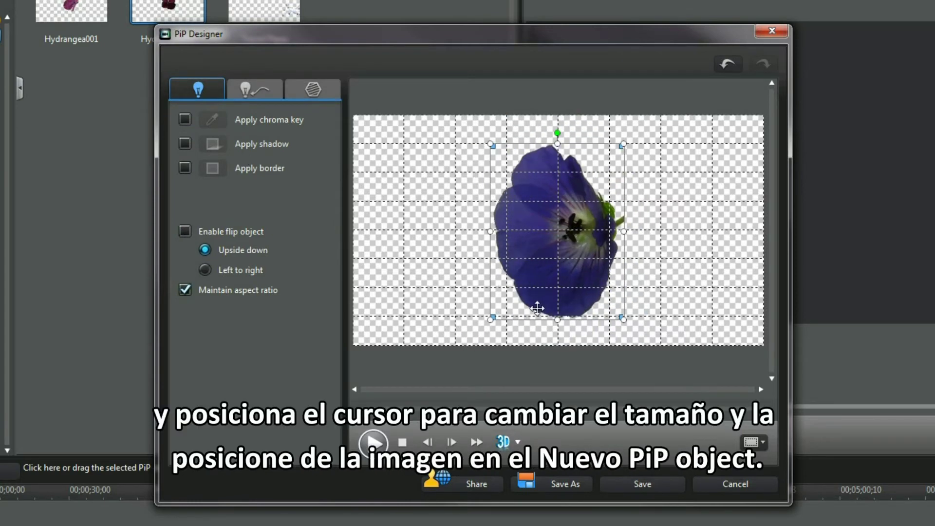
pyautogui.moveTo(625, 143); pyautogui.dragTo(606, 167)
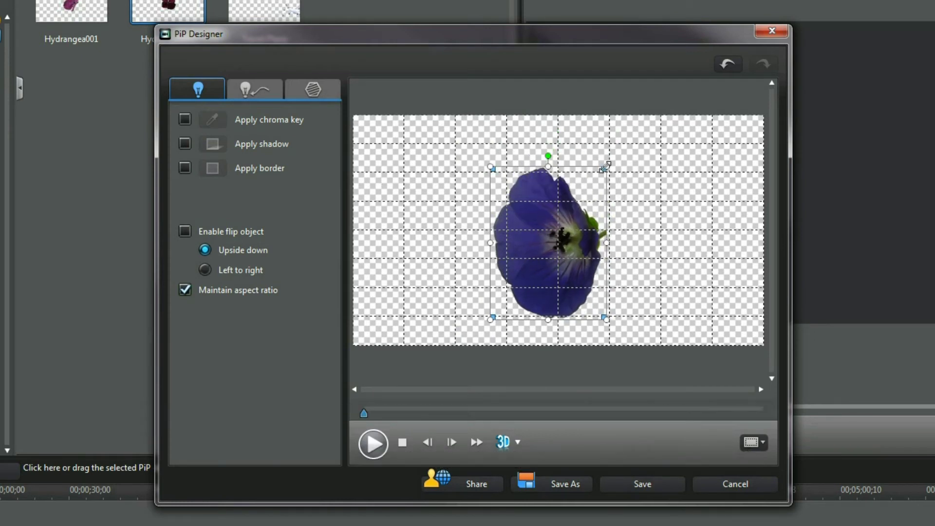
pyautogui.moveTo(554, 252)
pyautogui.mouseDown()
pyautogui.moveTo(553, 234)
pyautogui.moveTo(564, 247)
pyautogui.mouseUp()
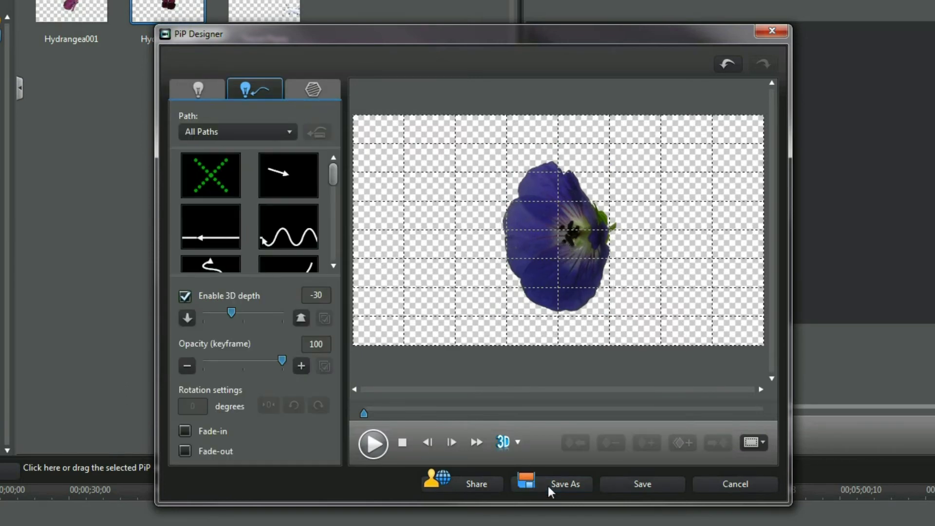
# Save the flower design as a new custom PiP template named 'Geranium001'
pyautogui.click(548, 486)
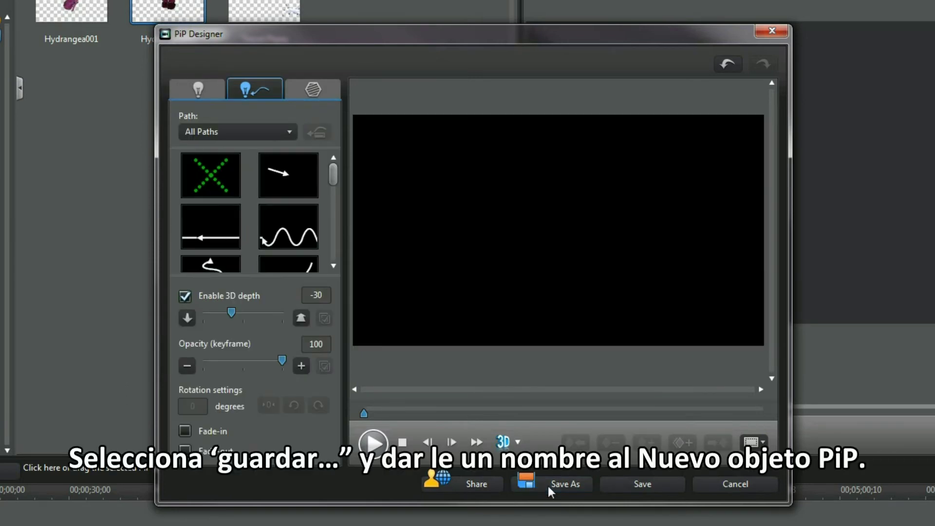
pyautogui.write('Ger')
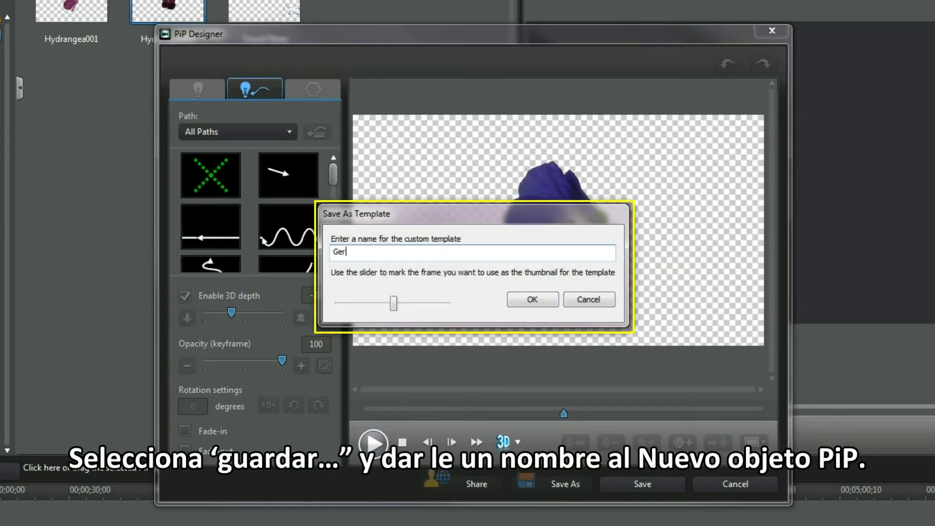
pyautogui.write('anium001')
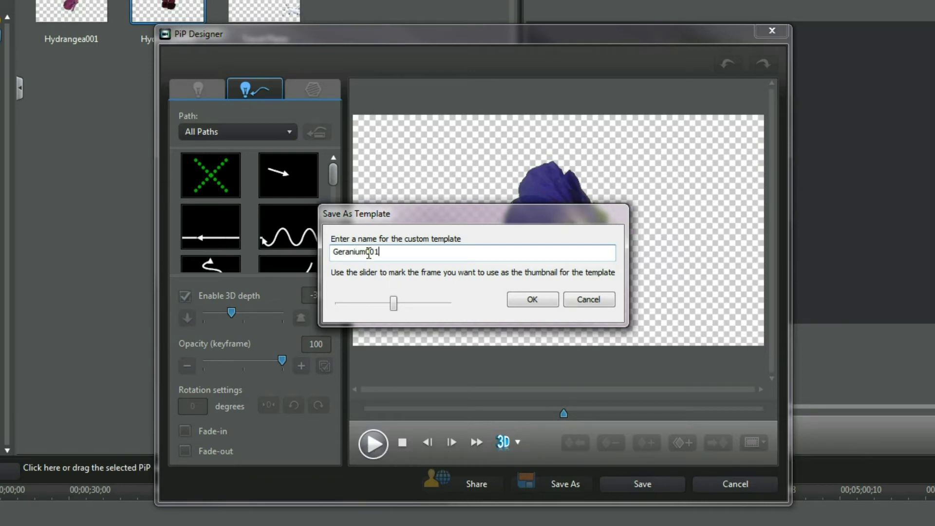
pyautogui.click(532, 300)
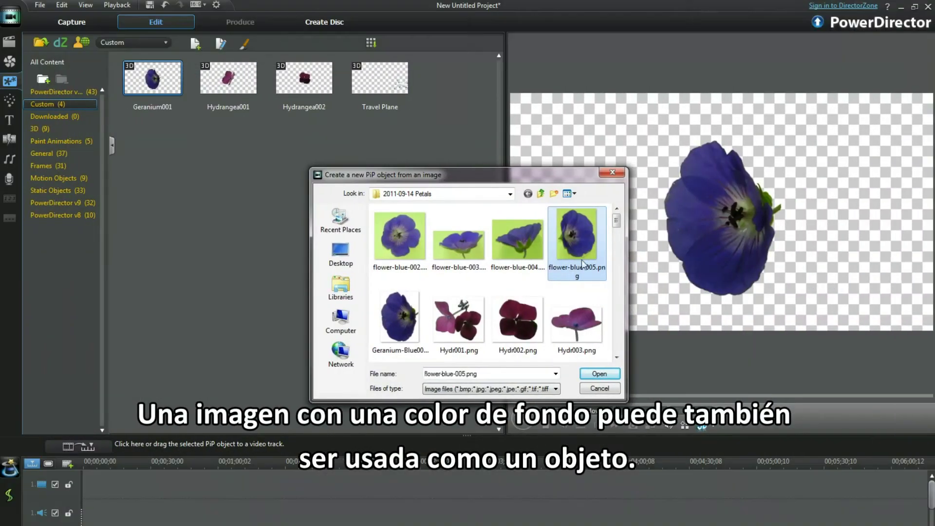
# Open flower-blue-005.png as a new PiP object
pyautogui.click(593, 375)
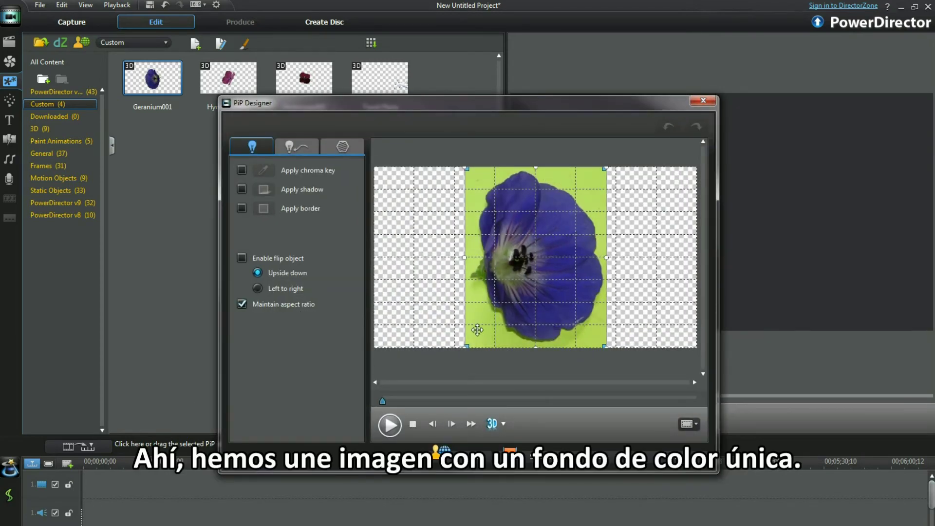
# Chroma-key out the flower's green background with intensity tolerance 23, then close without saving
pyautogui.click(263, 170)
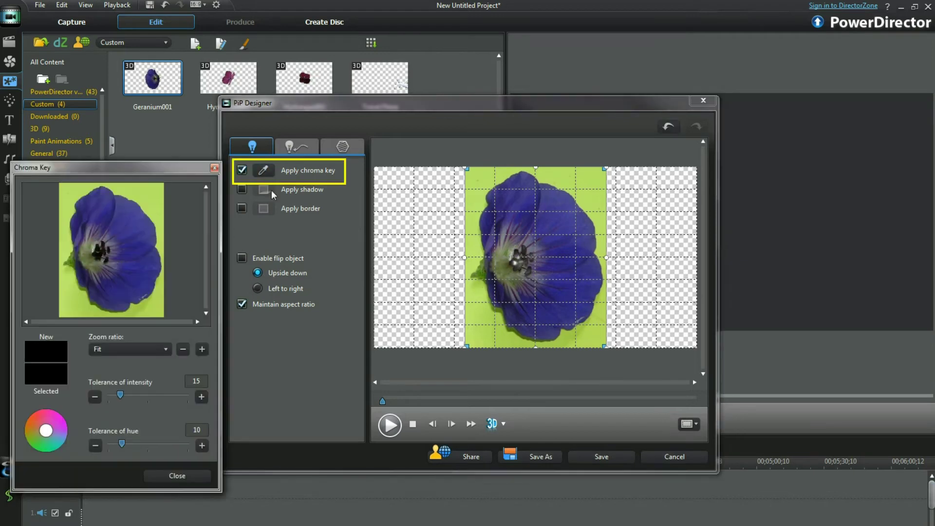
pyautogui.click(157, 300)
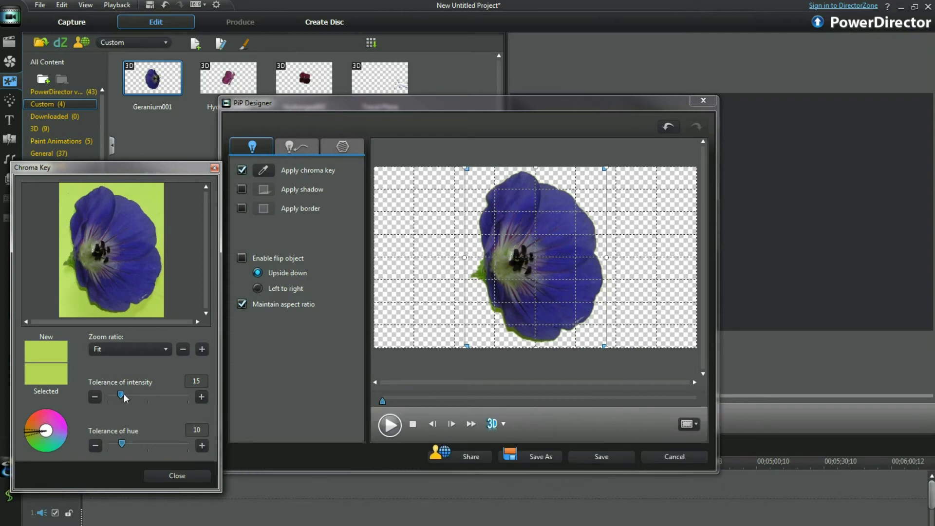
pyautogui.click(124, 395)
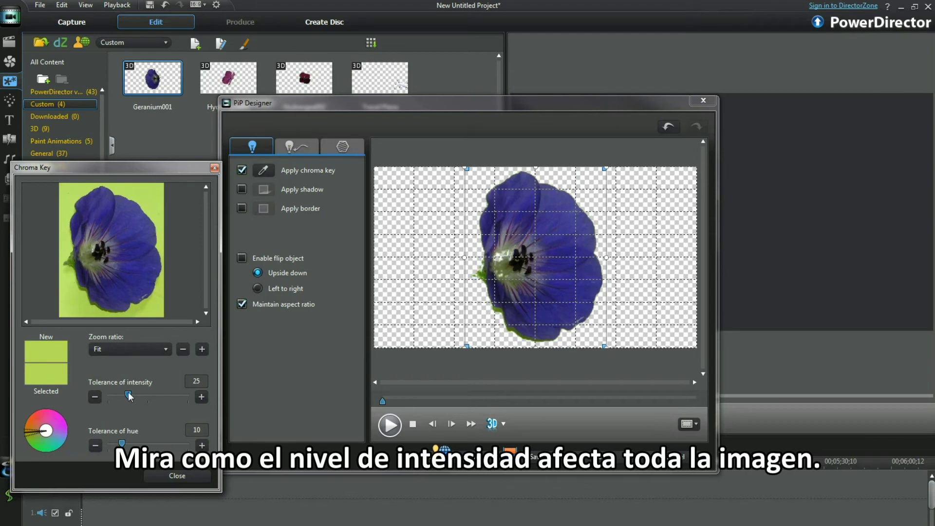
pyautogui.moveTo(129, 395); pyautogui.dragTo(135, 395)
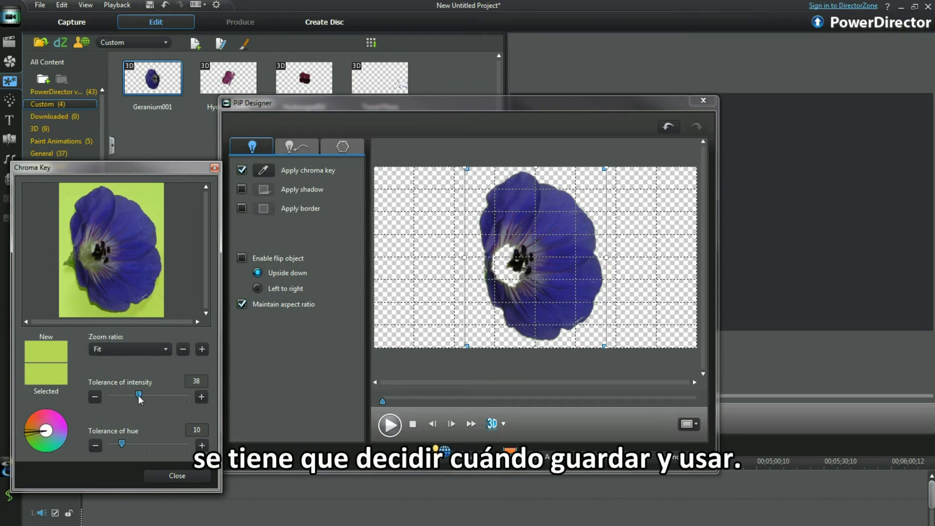
pyautogui.moveTo(130, 397); pyautogui.dragTo(127, 397)
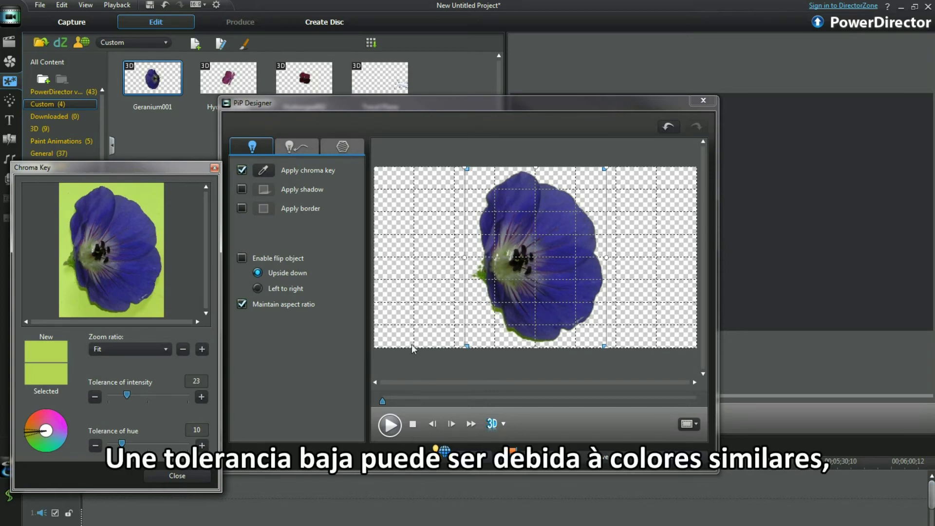
pyautogui.click(200, 478)
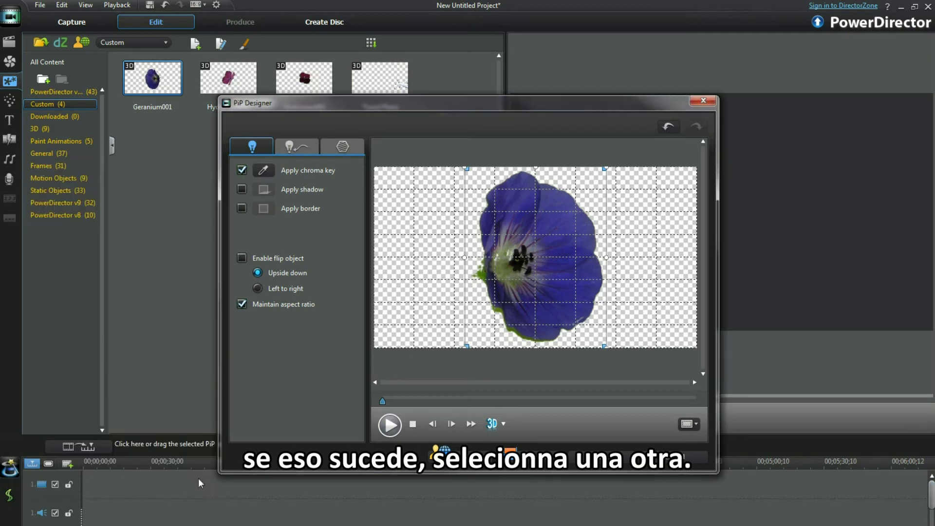
pyautogui.click(675, 457)
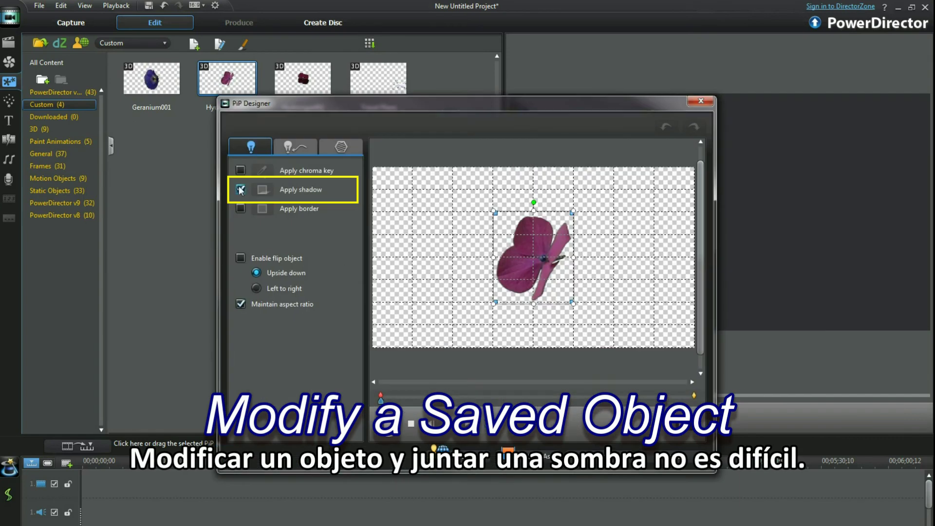
# Give Hydrangea001 a more transparent, closer blue shadow and save it as a new template
pyautogui.click(241, 189)
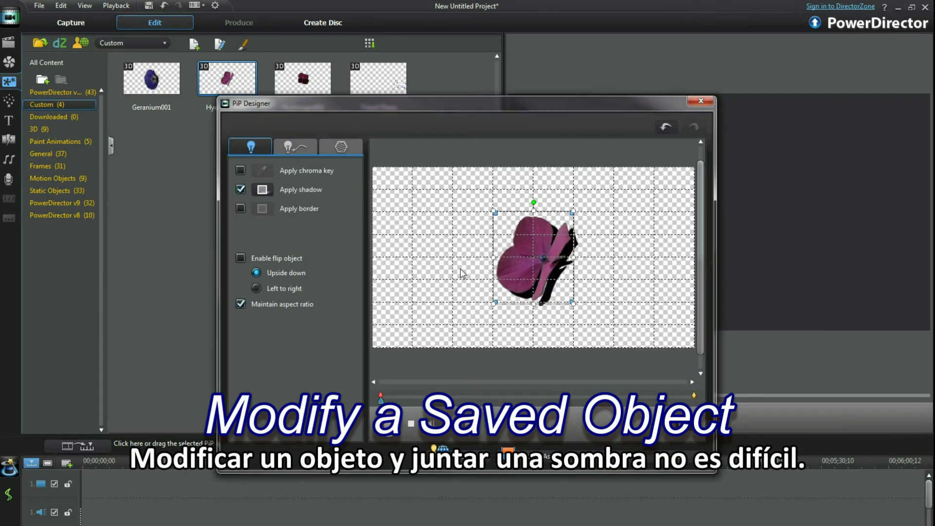
pyautogui.click(262, 189)
pyautogui.moveTo(112, 292); pyautogui.dragTo(132, 294)
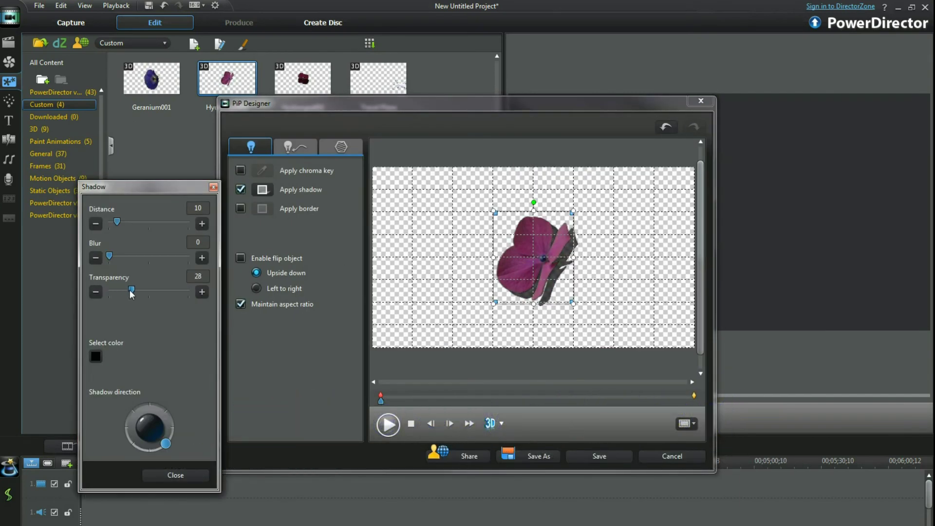
pyautogui.moveTo(116, 225); pyautogui.dragTo(114, 225)
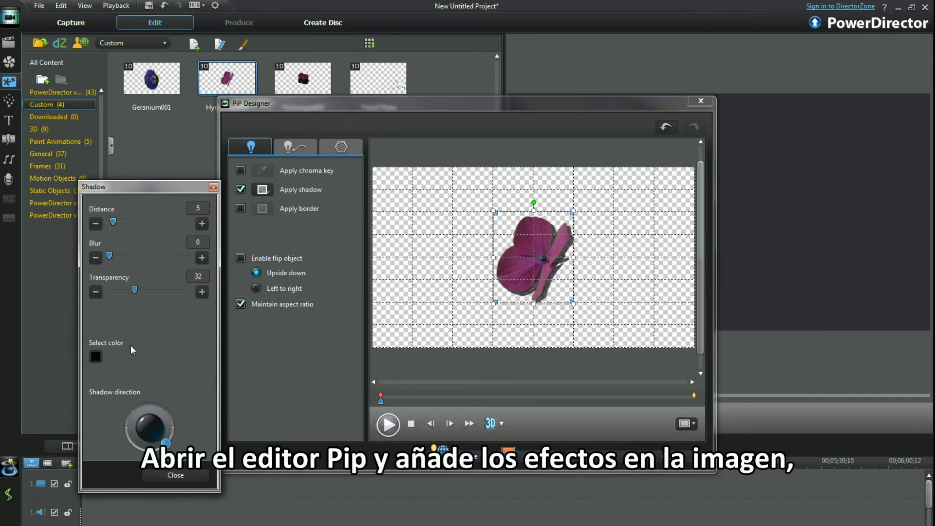
pyautogui.click(95, 356)
pyautogui.click(108, 315)
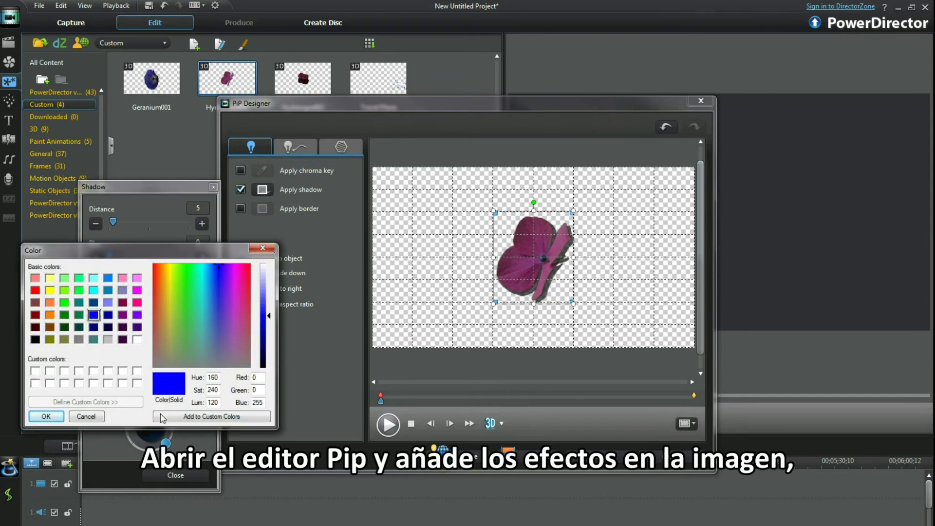
pyautogui.click(46, 417)
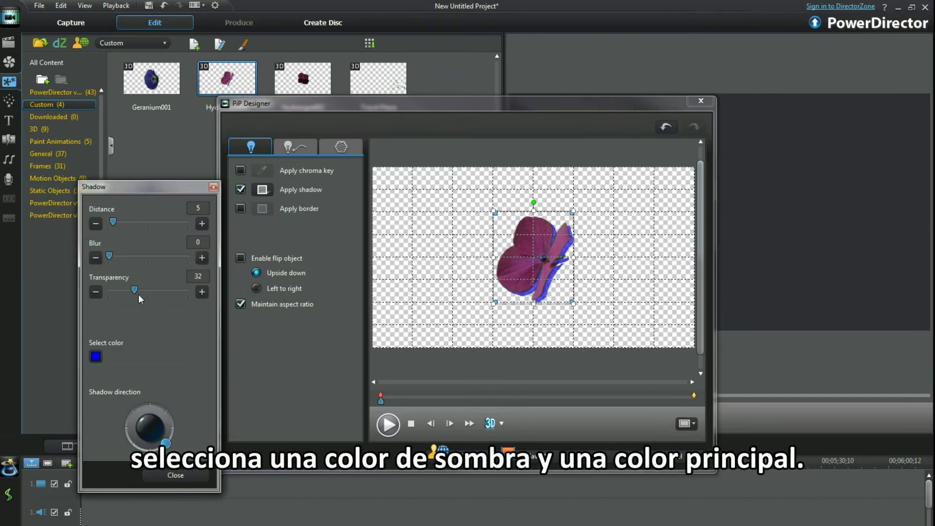
pyautogui.moveTo(111, 223)
pyautogui.mouseDown()
pyautogui.moveTo(192, 225)
pyautogui.moveTo(107, 231)
pyautogui.moveTo(139, 223)
pyautogui.moveTo(114, 223)
pyautogui.mouseUp()
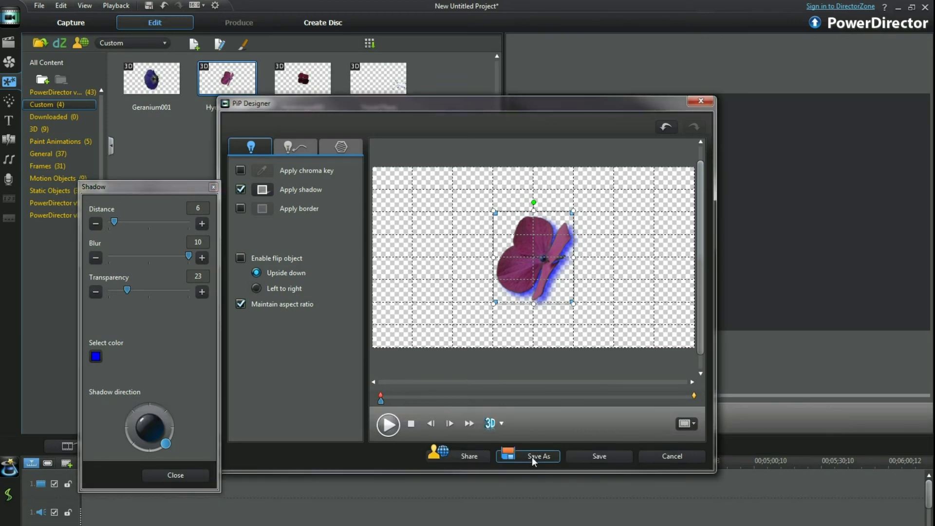
pyautogui.click(537, 455)
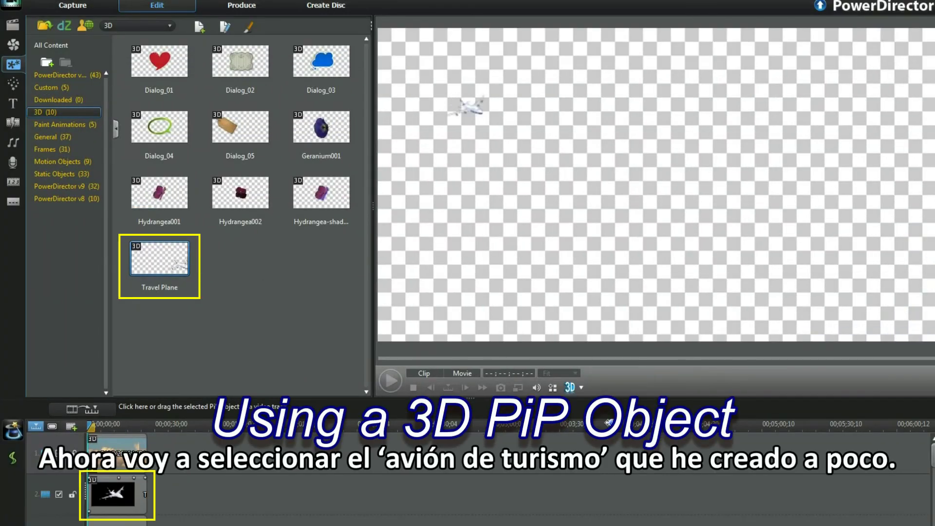
# Switch the 3D preview to Anaglyph Red/Cyan and show the Media Room clip library
pyautogui.click(574, 387)
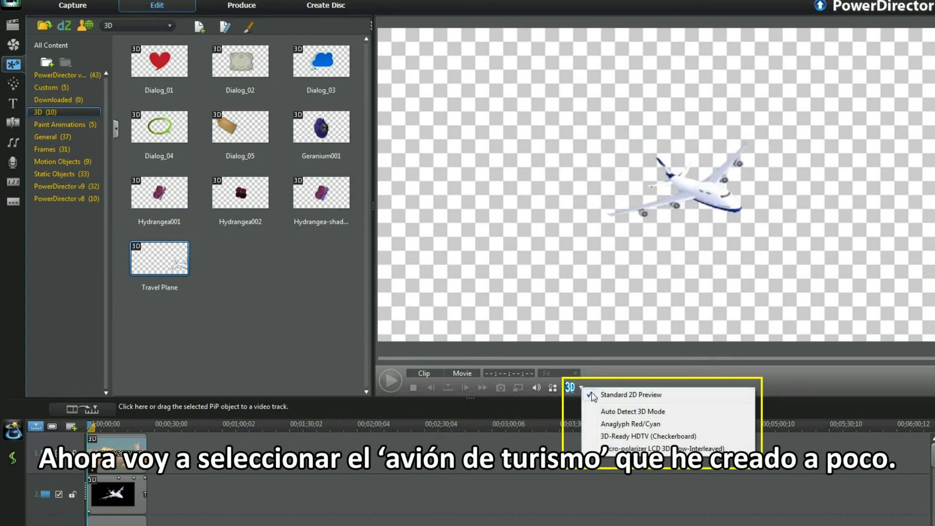
pyautogui.click(590, 423)
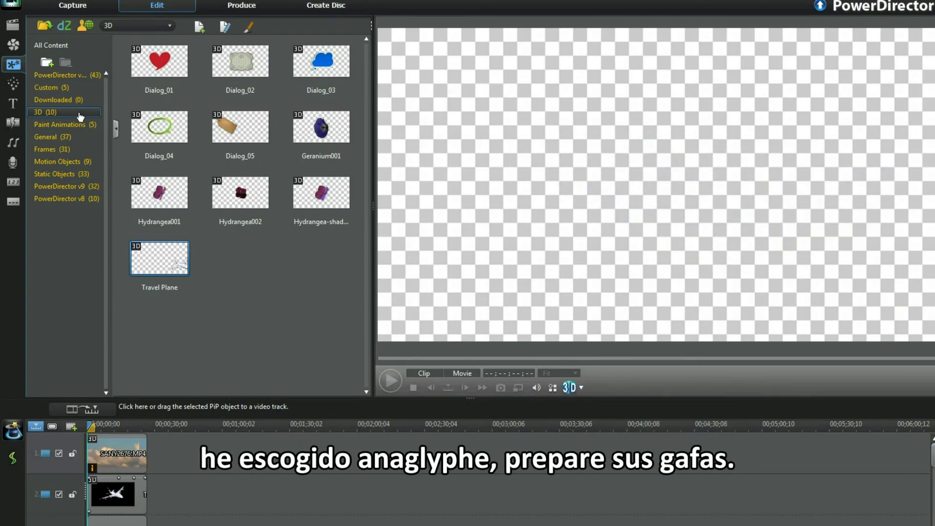
pyautogui.click(11, 25)
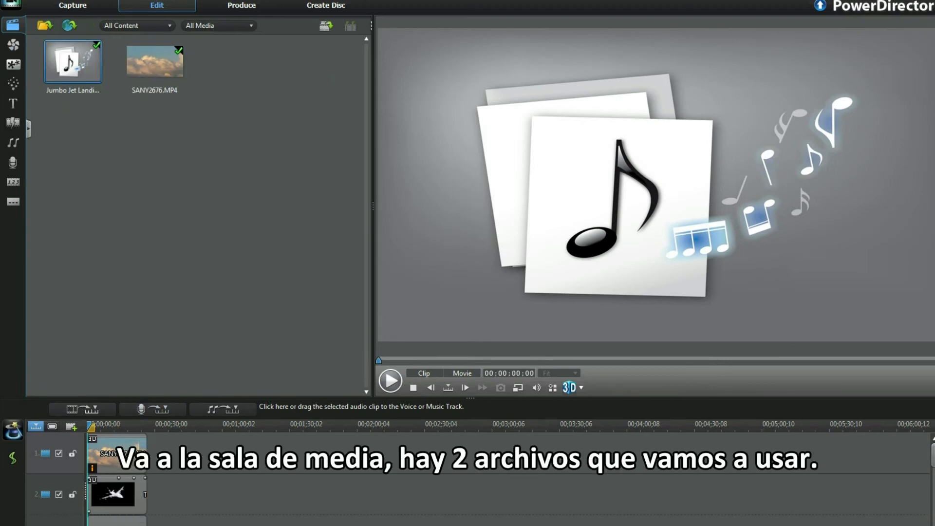
# Select the cloud clip on track 1 and play the project in the preview
pyautogui.click(115, 462)
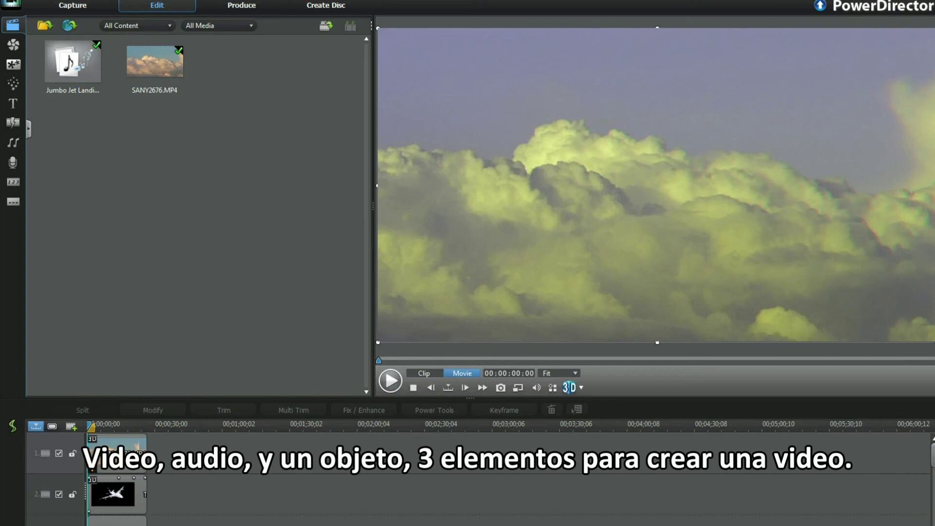
pyautogui.press('space')
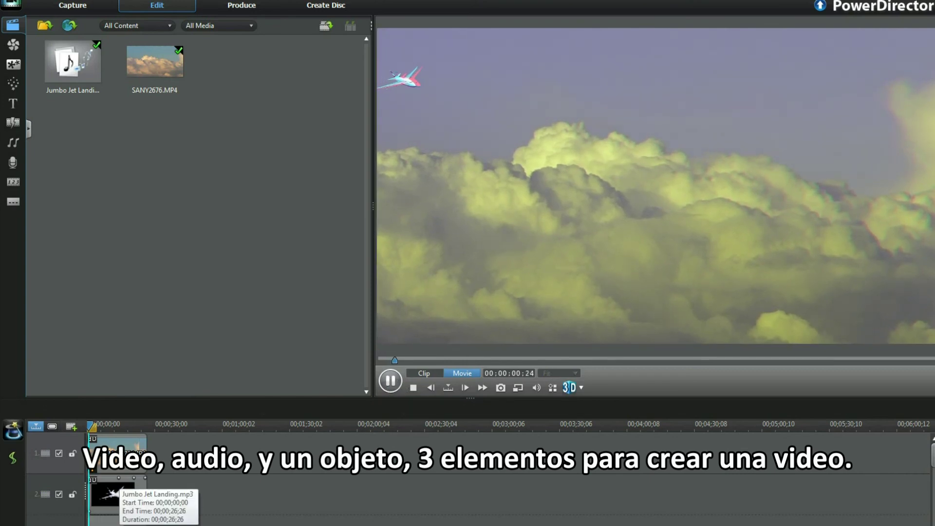